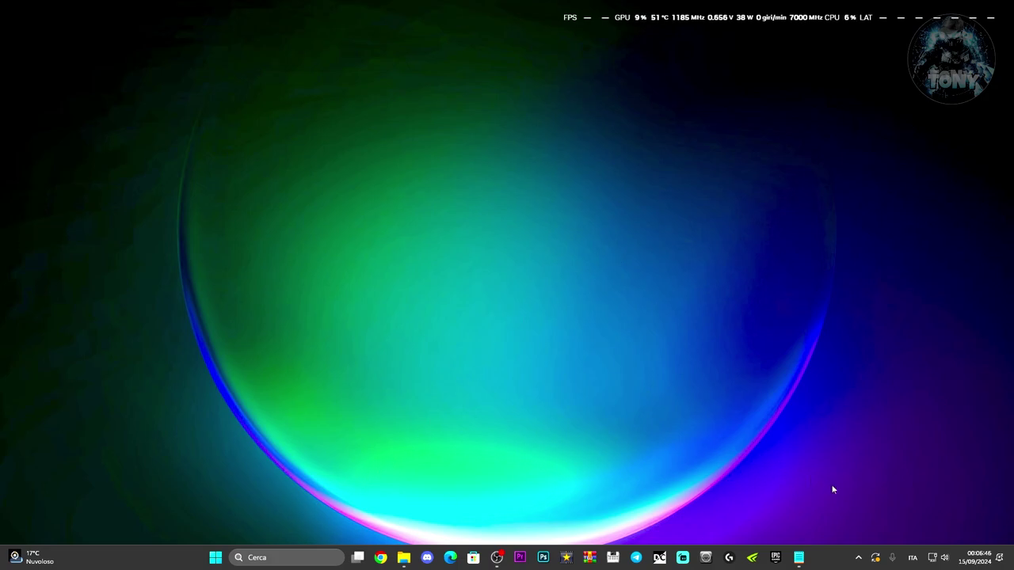
- Open the Internet Protocol version 4 (TCP/IPv4) properties of the Realtek Ethernet adapter through the advanced network settings
right_click(933, 558)
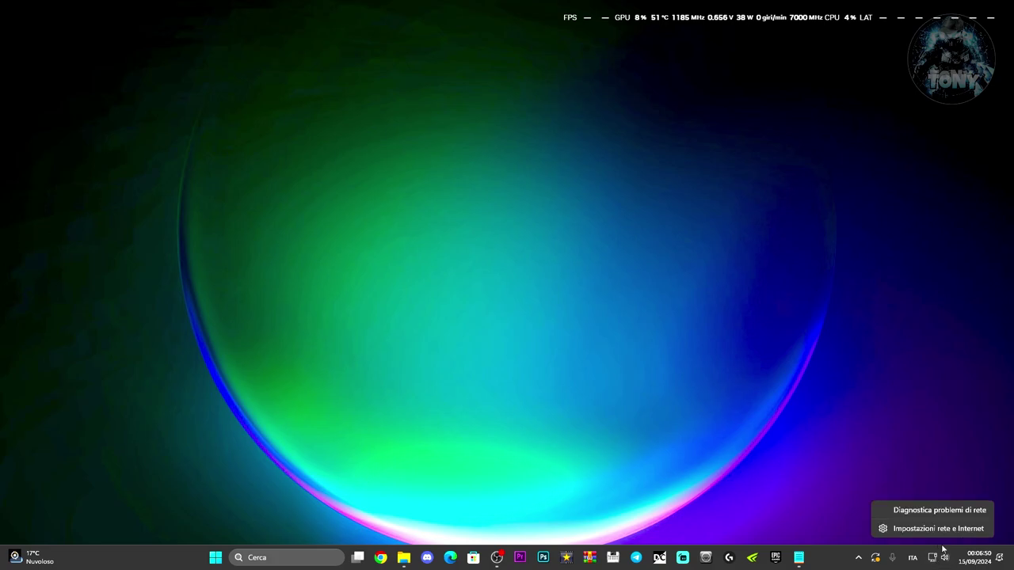
left_click(928, 528)
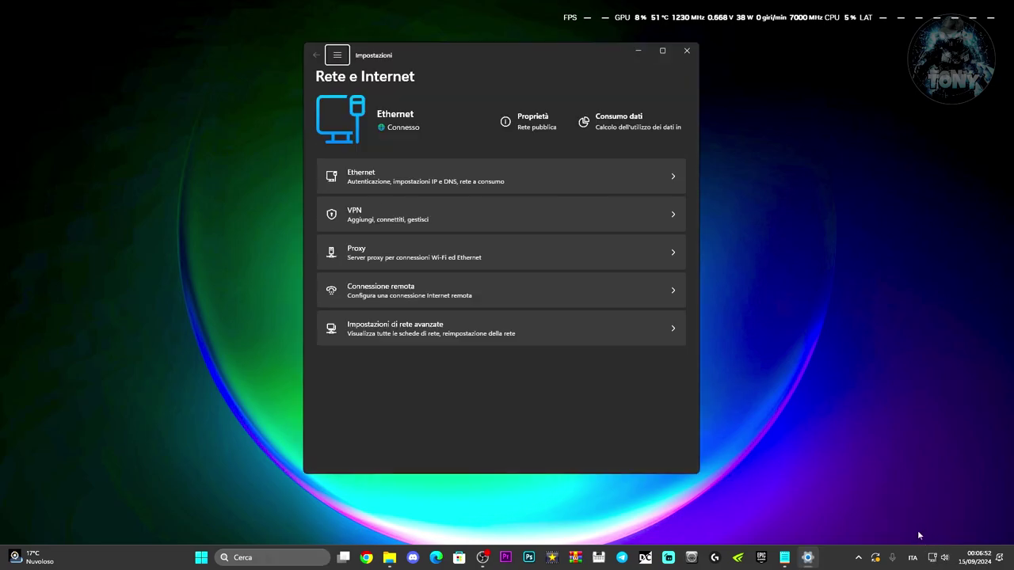
left_click(535, 336)
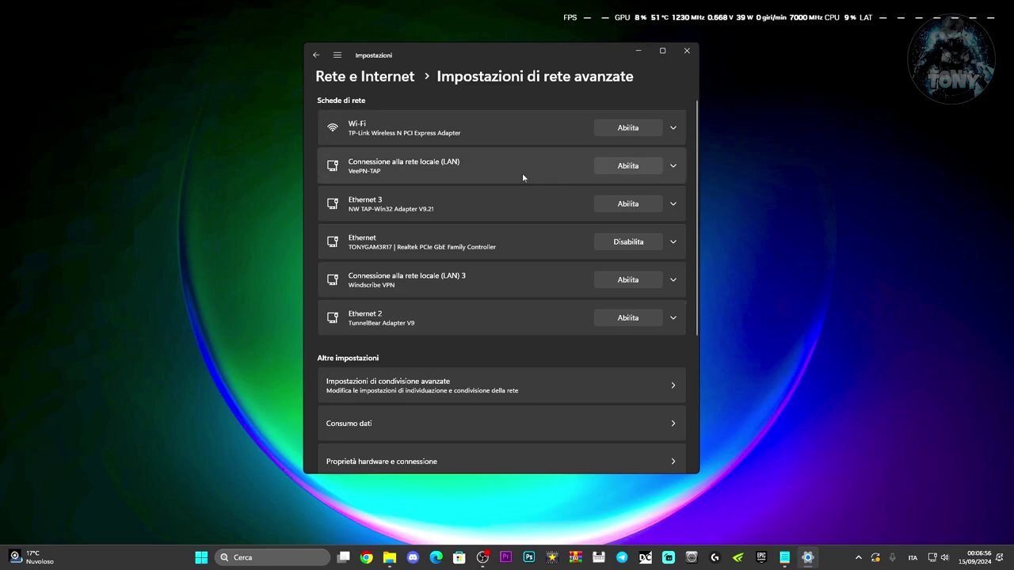
left_click(536, 240)
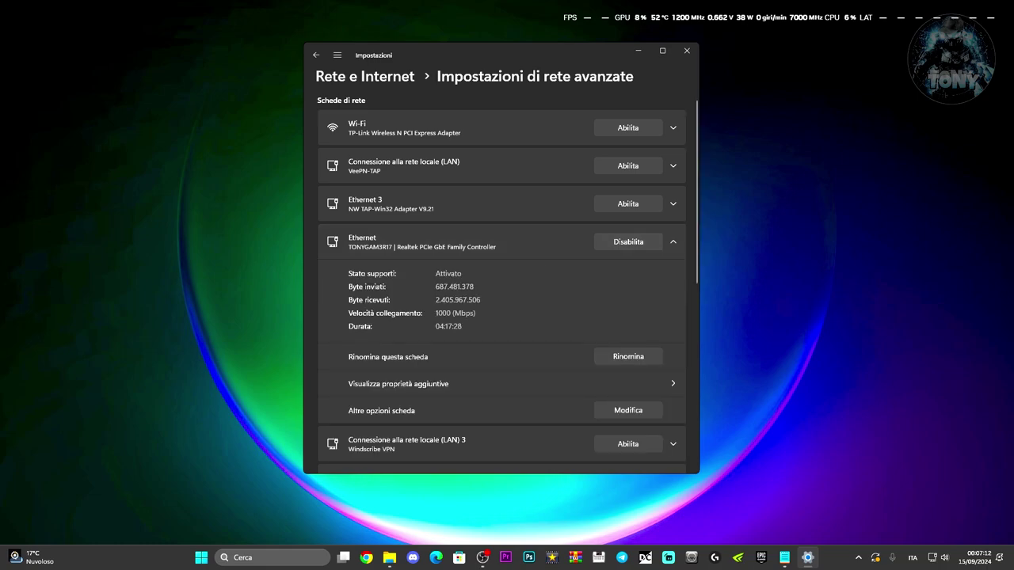
left_click(618, 411)
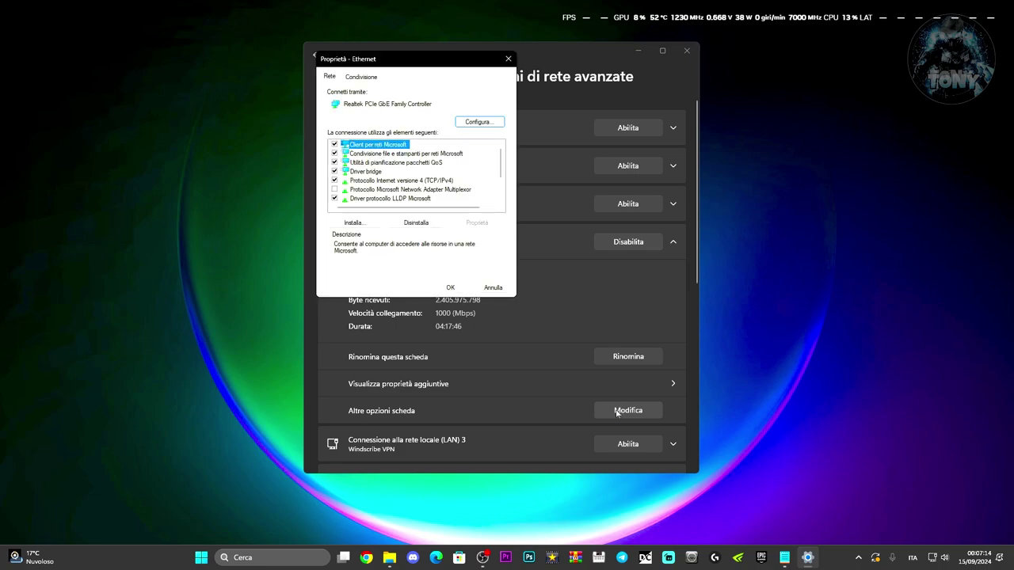
left_click_drag(415, 72, 740, 122)
double_click(588, 216)
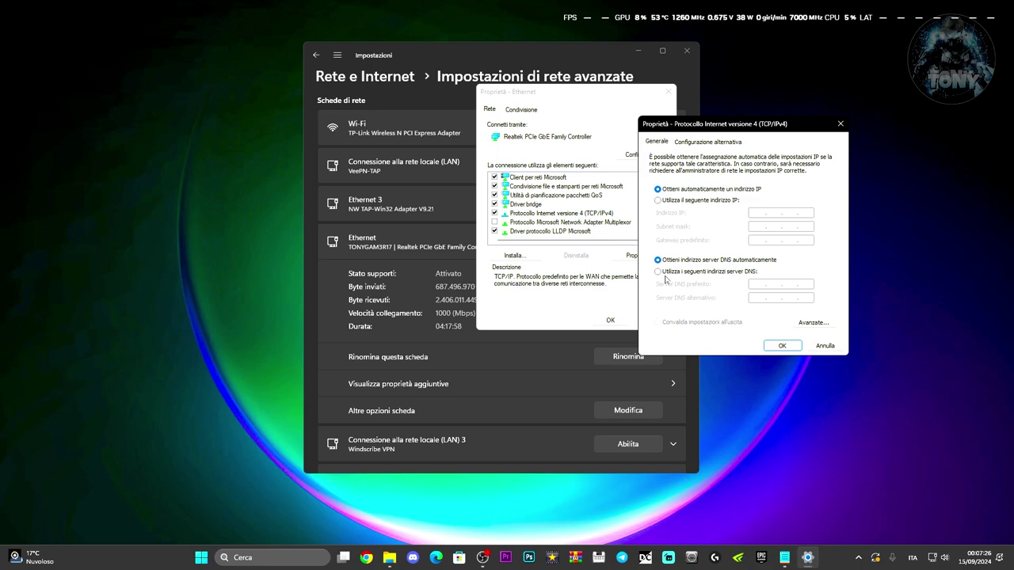
- Switch the Ethernet adapter to manually specified DNS servers and set the preferred server to 8.8.8.8
left_click(662, 275)
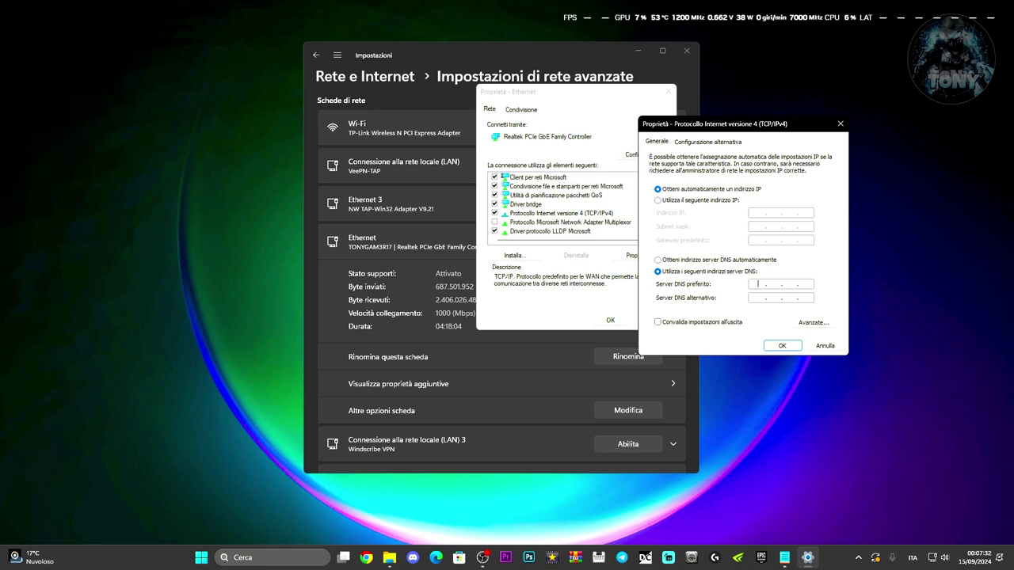
type("1.")
type("1.")
type("1")
type("8.")
type("8")
type(".8")
type(".8")
- Set the alternate DNS server to 8.8.4.4, accept the IPv4 settings and close the Ethernet properties
left_click(805, 298)
type("4")
type("4")
type("8")
double_click(759, 298)
type("8 . 8")
left_click(782, 346)
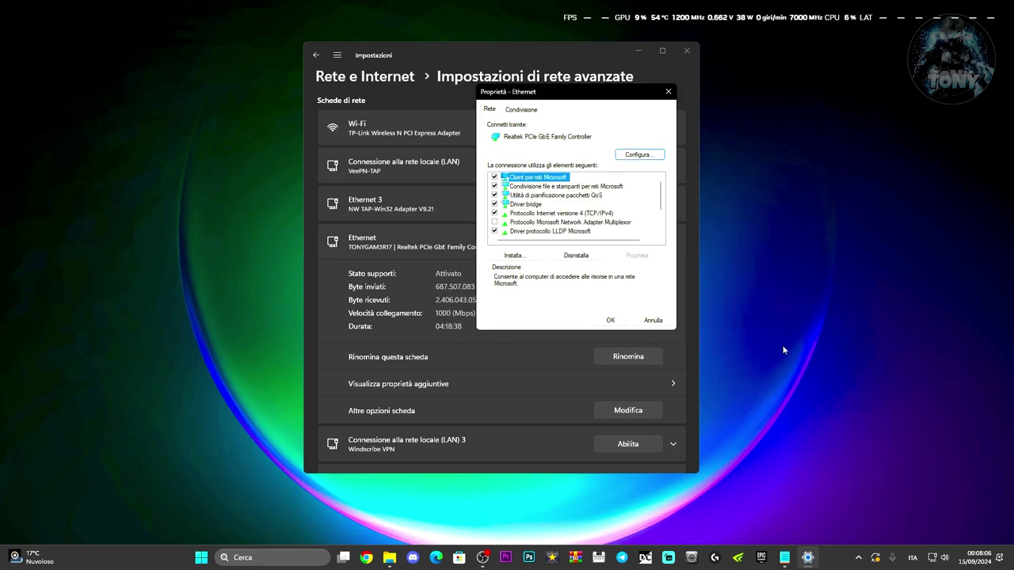
left_click(669, 92)
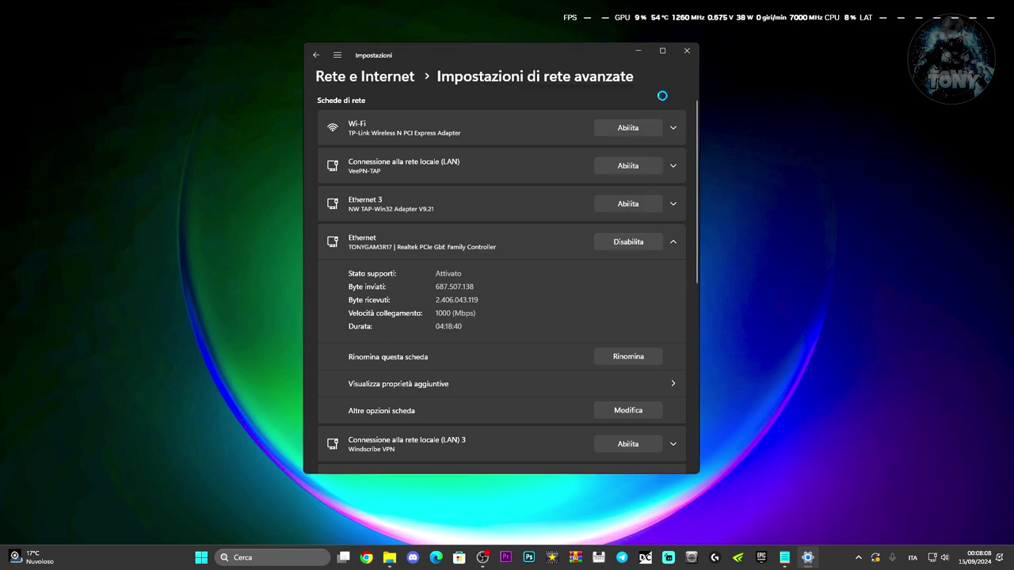
- View the network reset page in the advanced network settings without resetting, and close Settings
scroll(530, 307, "down", 5)
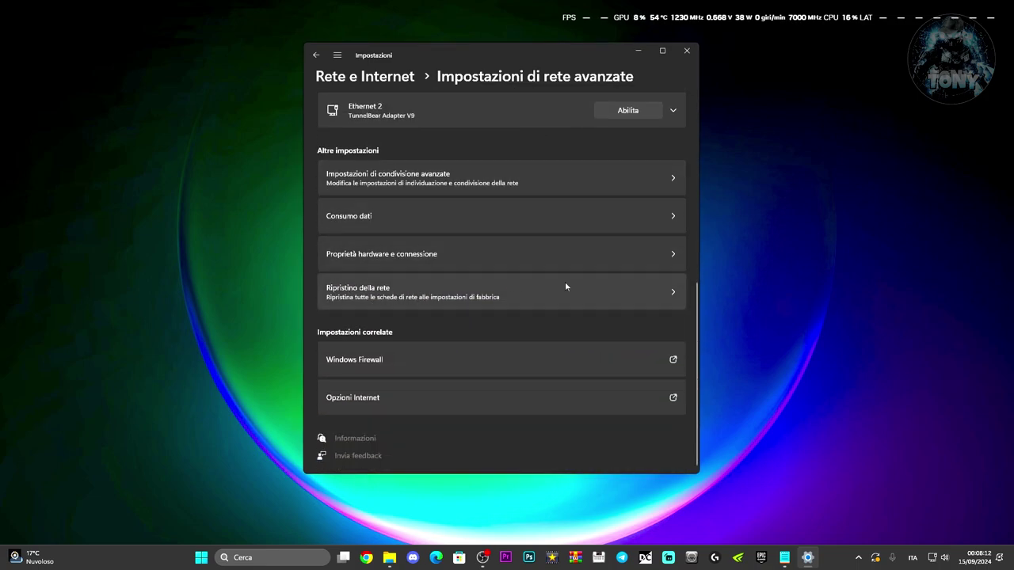
left_click(659, 296)
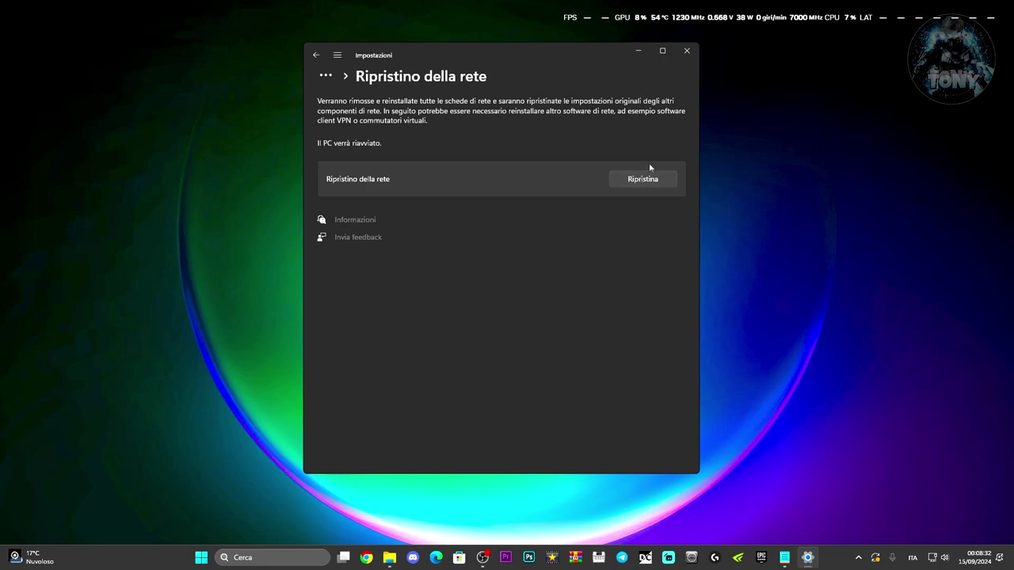
left_click(686, 52)
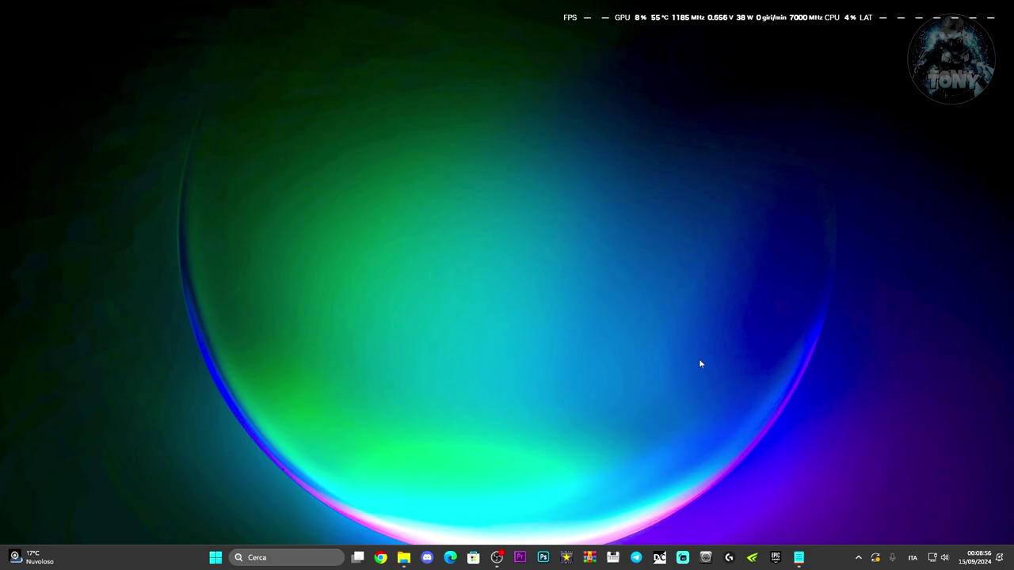
- Review the ipconfig release, renew and flushdns commands in the Notepad text document and minimize it
left_click(798, 557)
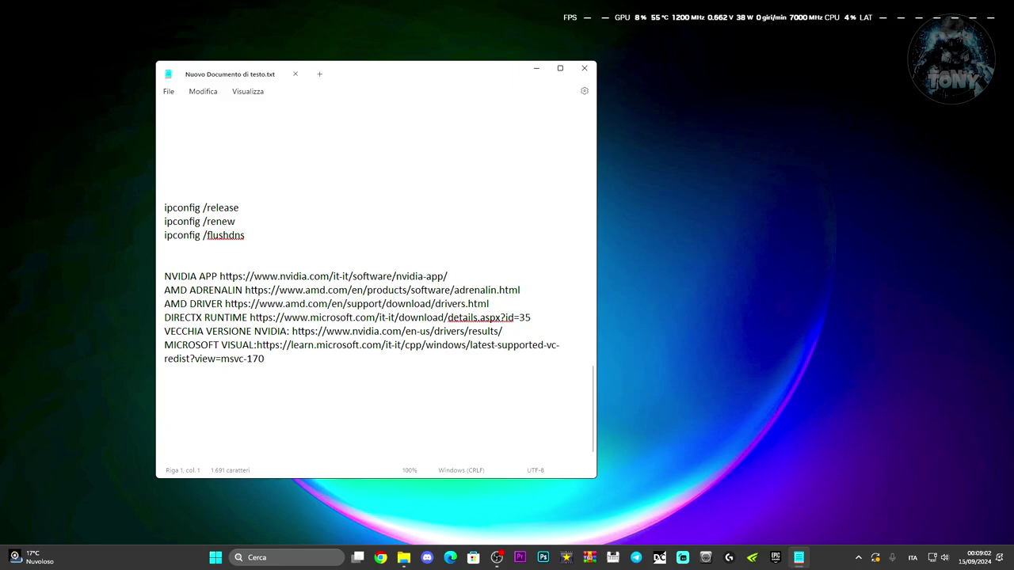
left_click_drag(239, 208, 205, 210)
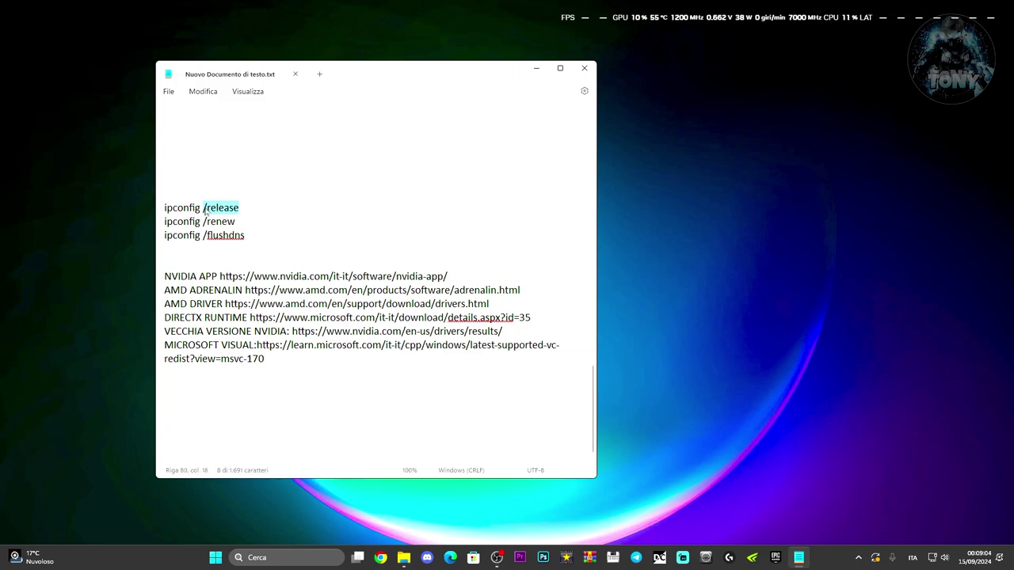
left_click(239, 207)
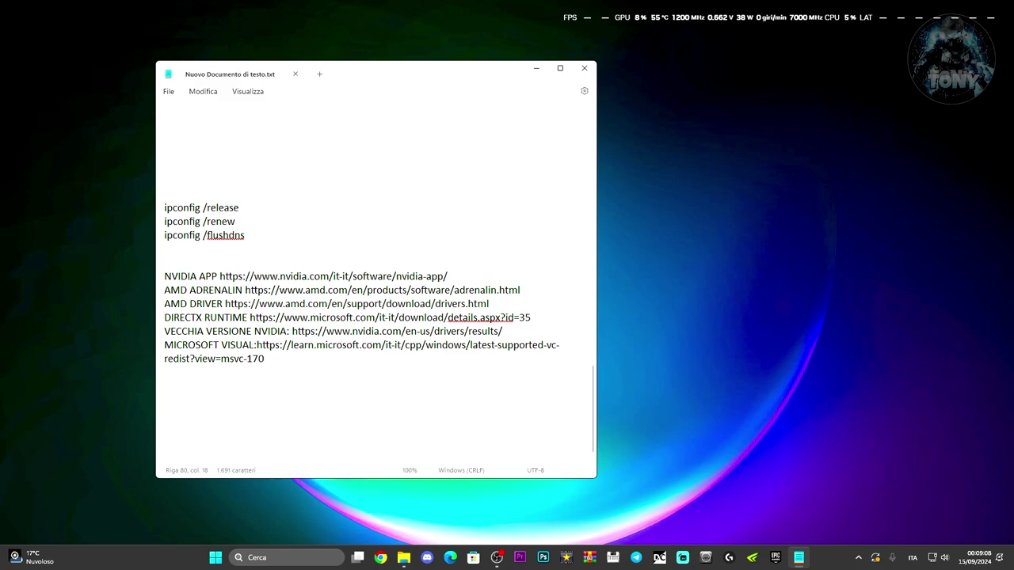
left_click_drag(238, 221, 166, 245)
left_click(536, 69)
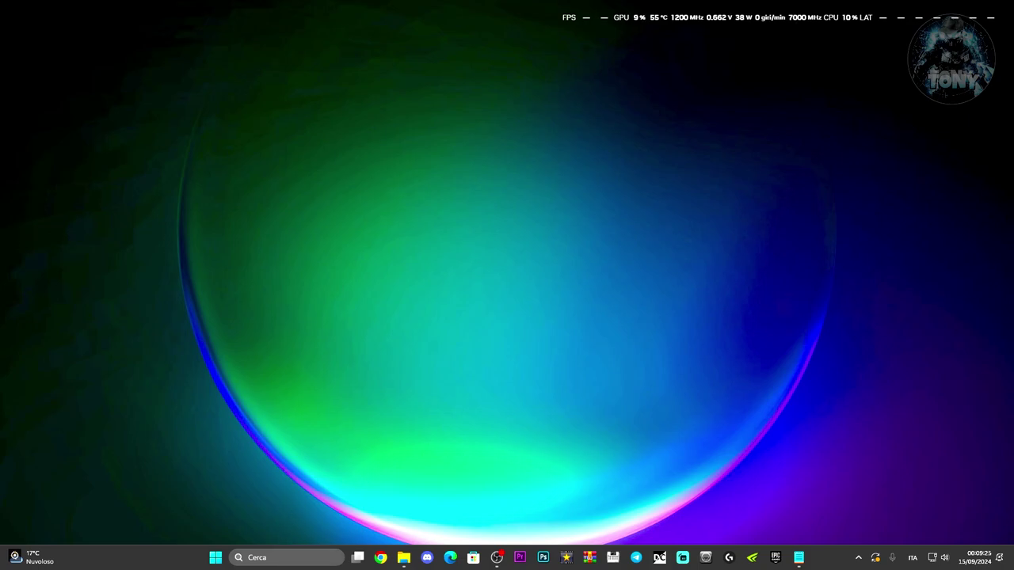
- Search for cmd and open the Command Prompt as administrator
key("super+s")
type("cmd")
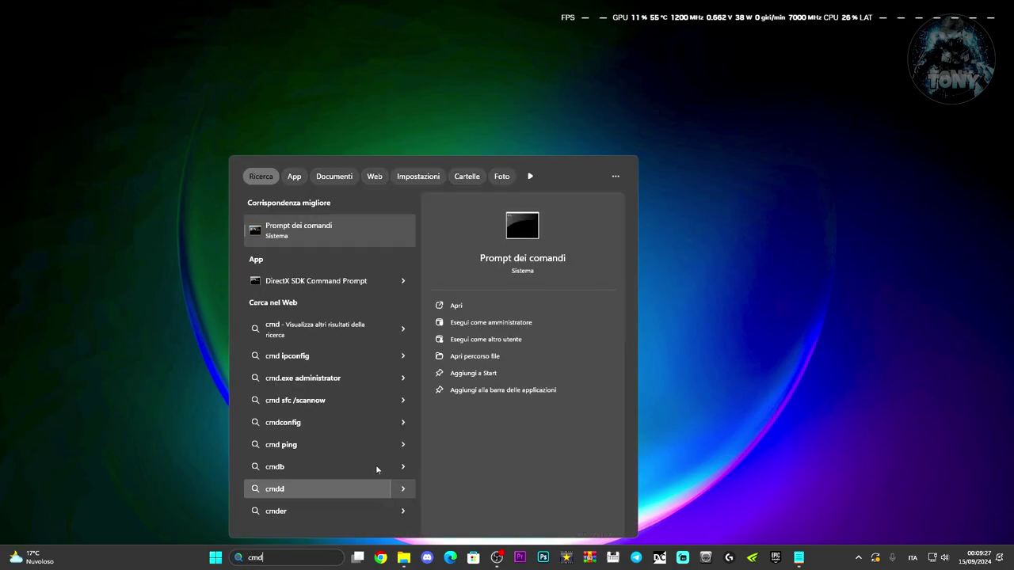
right_click(318, 222)
left_click(344, 231)
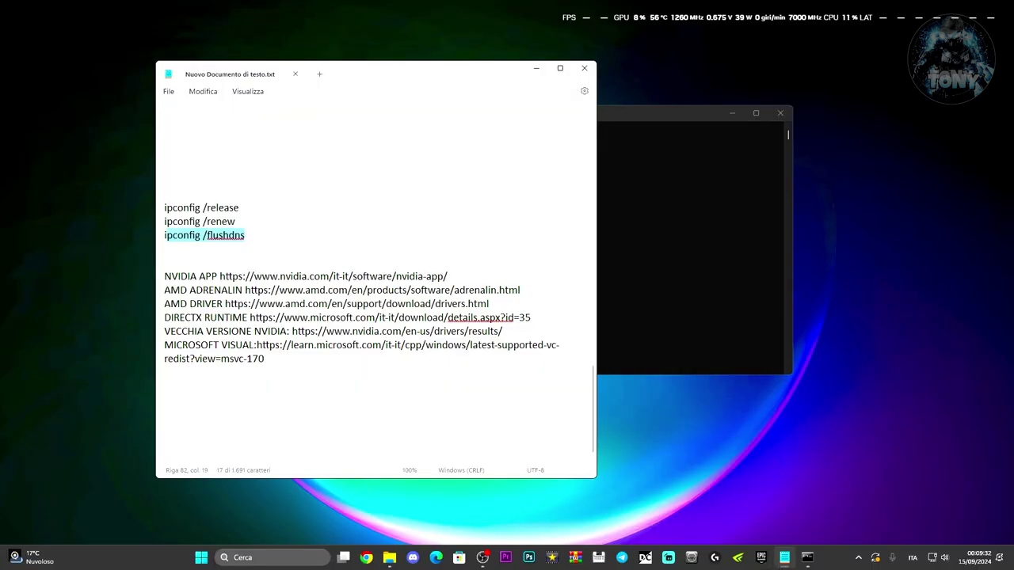
- Copy "ipconfig /release" from the Notepad document and run it in the administrator Command Prompt
left_click_drag(239, 208, 164, 212)
right_click(182, 215)
left_click(218, 260)
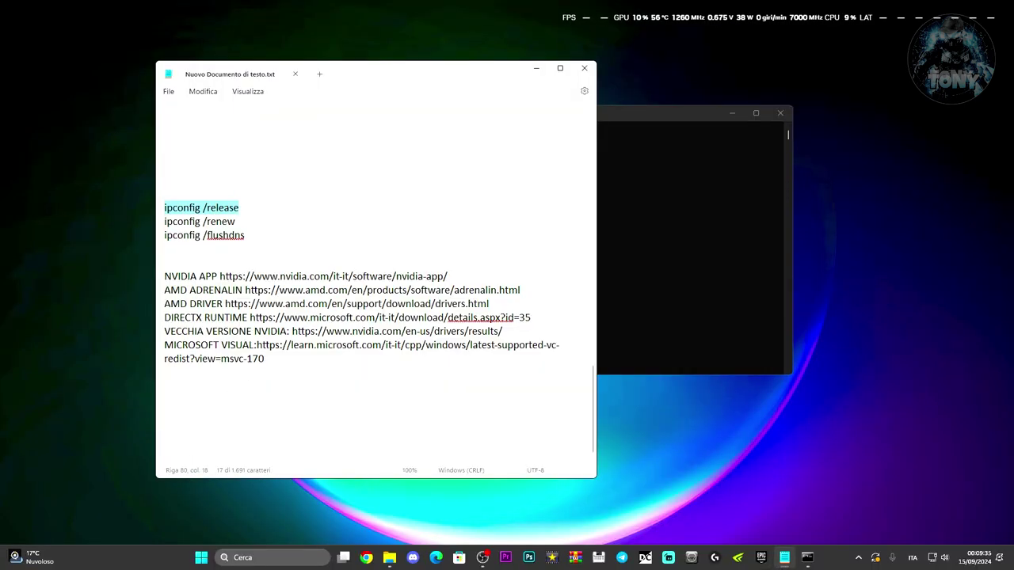
left_click(663, 117)
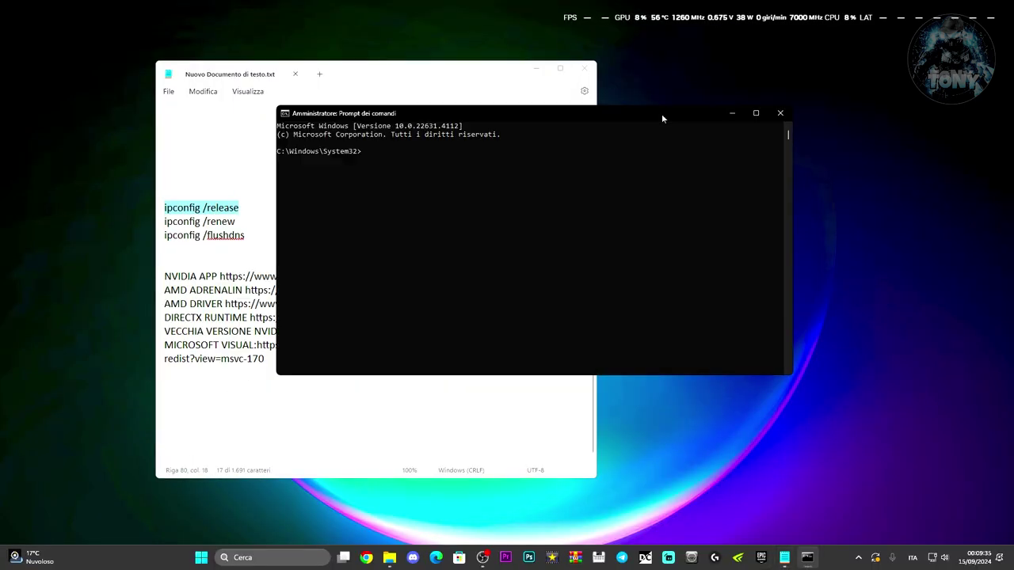
right_click(362, 156)
key("Return")
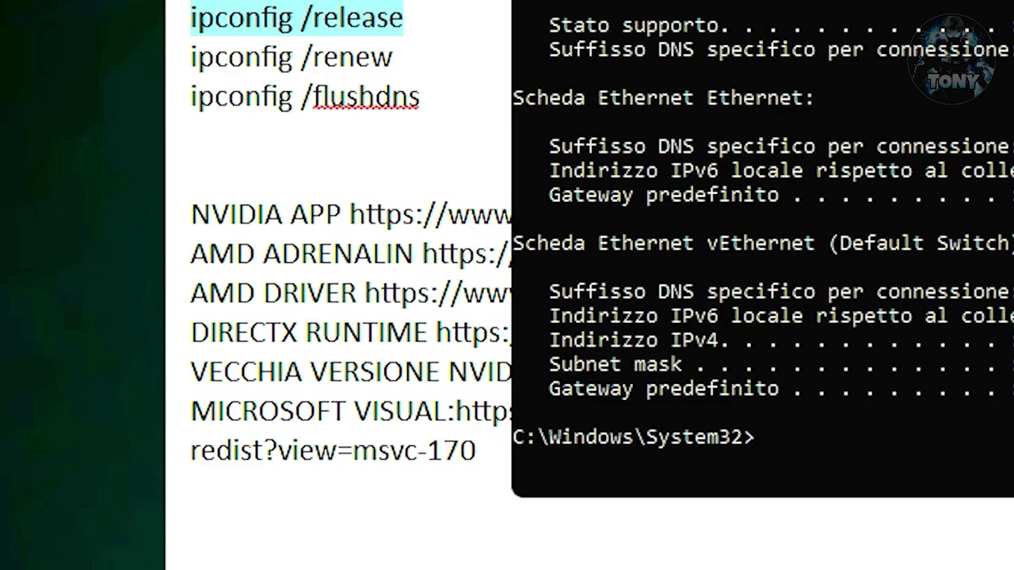
- Copy "ipconfig /renew" from the Notepad document and run it in the Command Prompt
left_click(394, 56)
left_click_drag(394, 56, 188, 79)
right_click(208, 76)
left_click(249, 230)
key("alt+Tab")
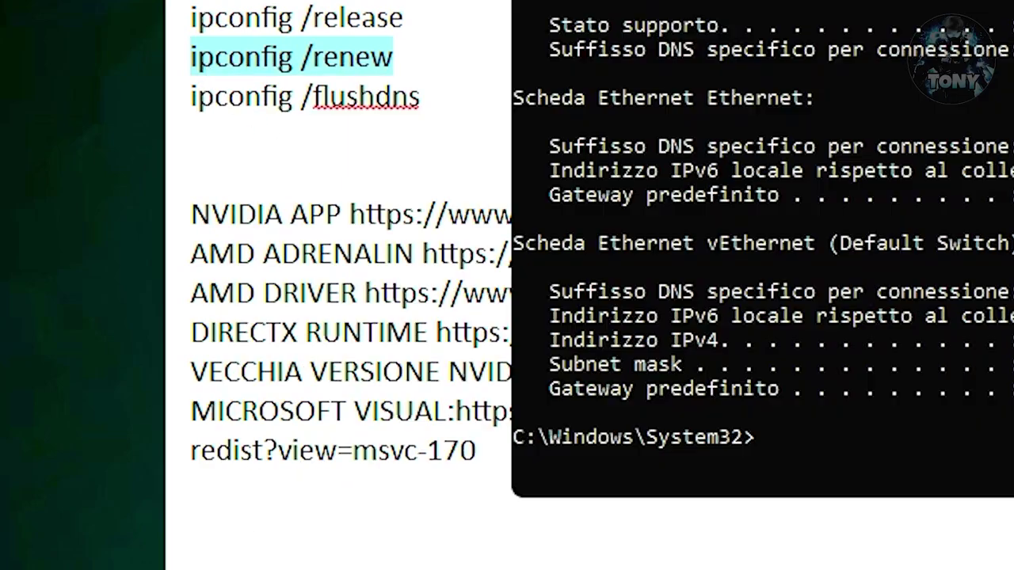
key("ctrl+v")
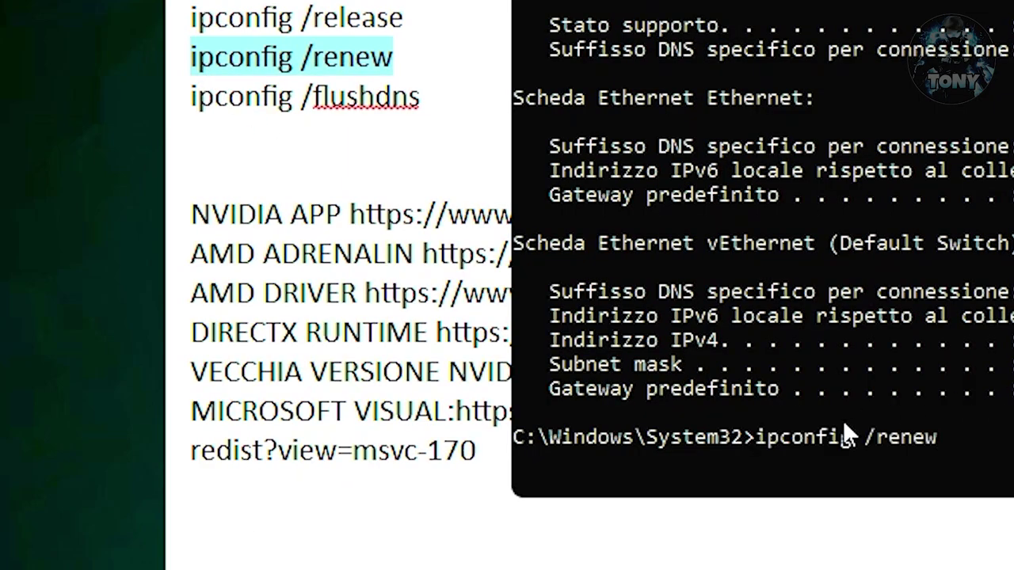
key("Return")
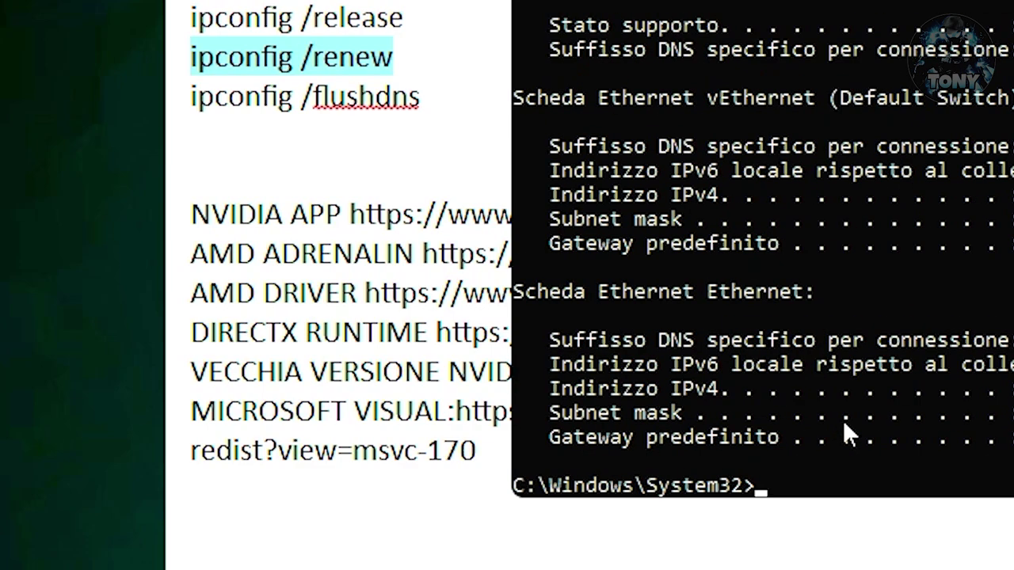
- Copy "ipconfig /flushdns" from the Notepad document and run it in the Command Prompt
left_click(430, 118)
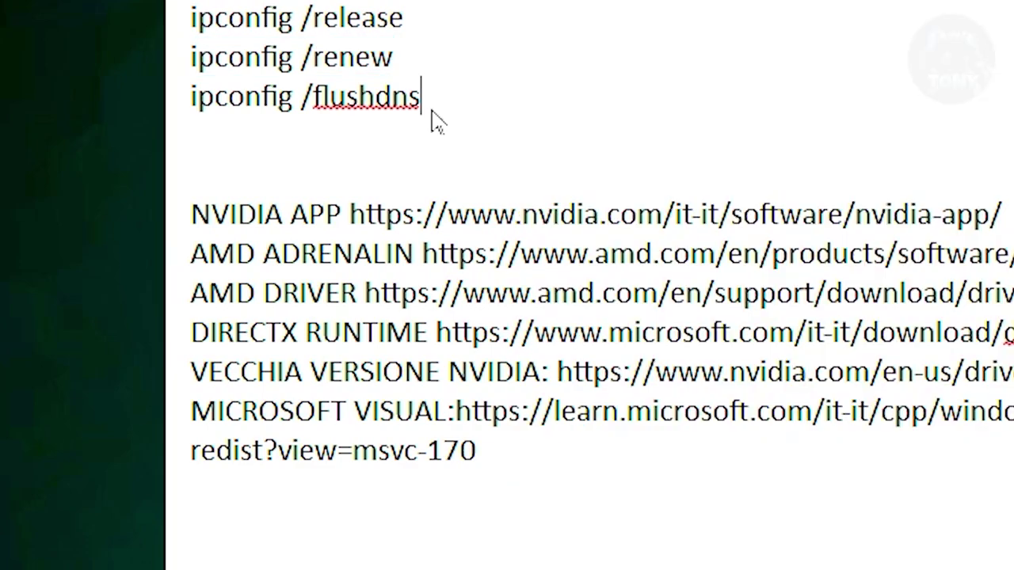
left_click_drag(430, 118, 190, 124)
right_click(238, 123)
left_click(298, 270)
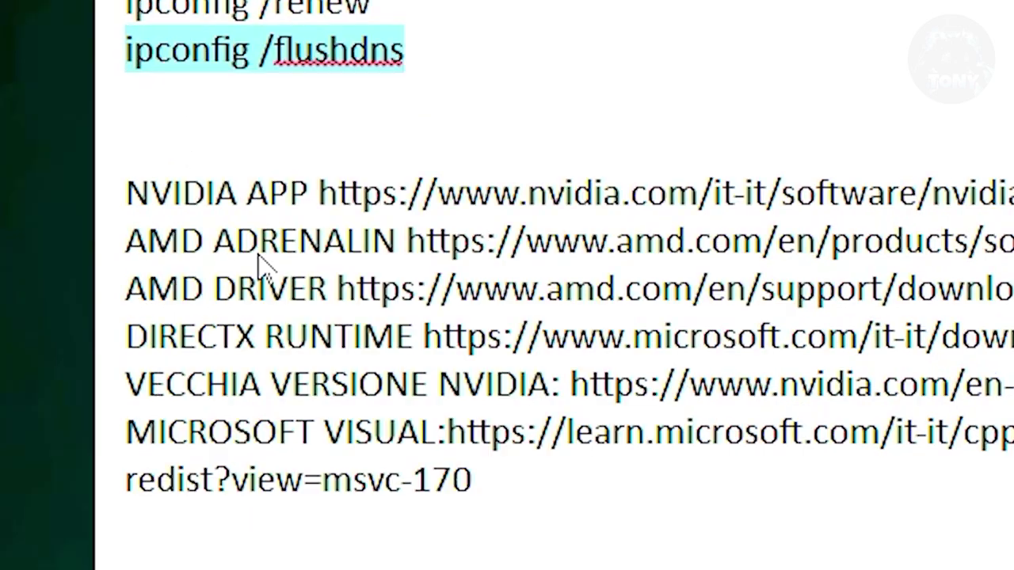
key("alt+Tab")
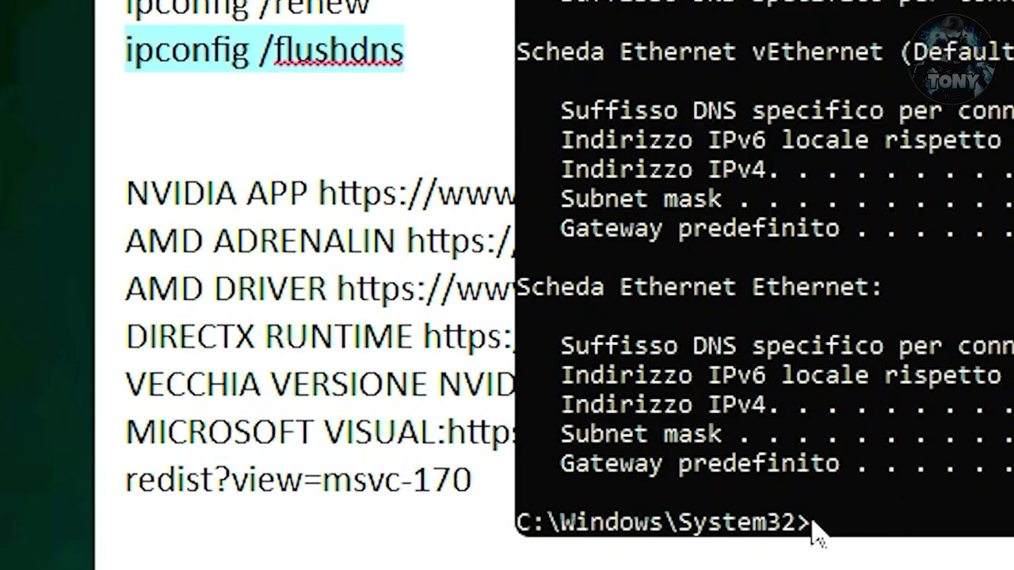
key("ctrl+v")
key("Return")
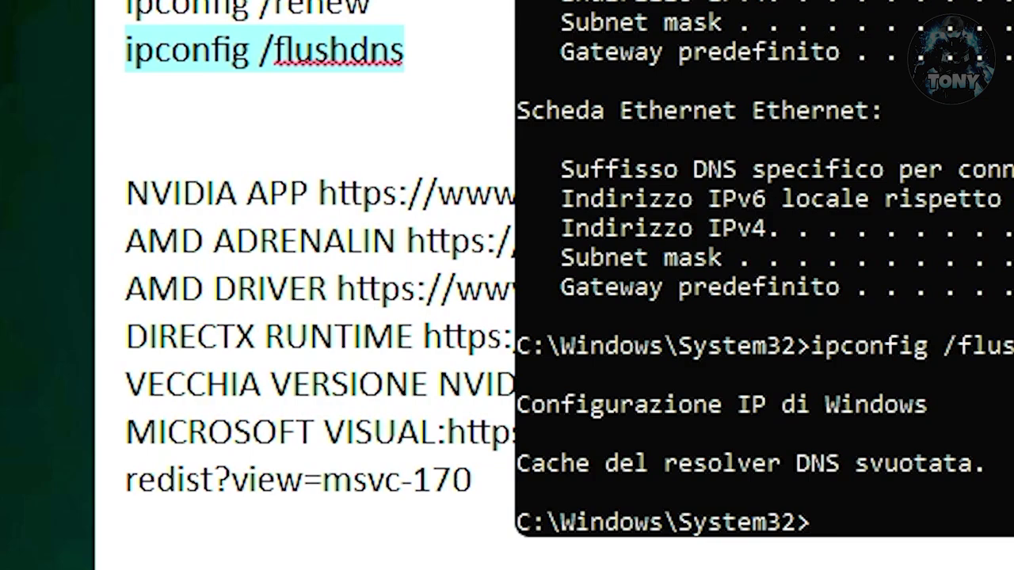
- Quit the Command Prompt with the exit command and close the Notepad document
type("exi")
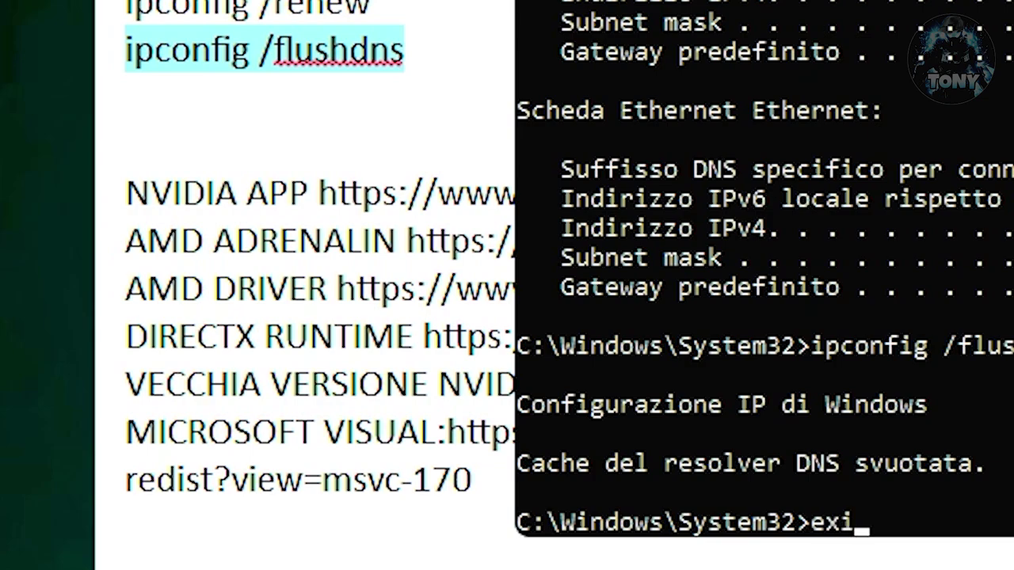
type("t")
key("Return")
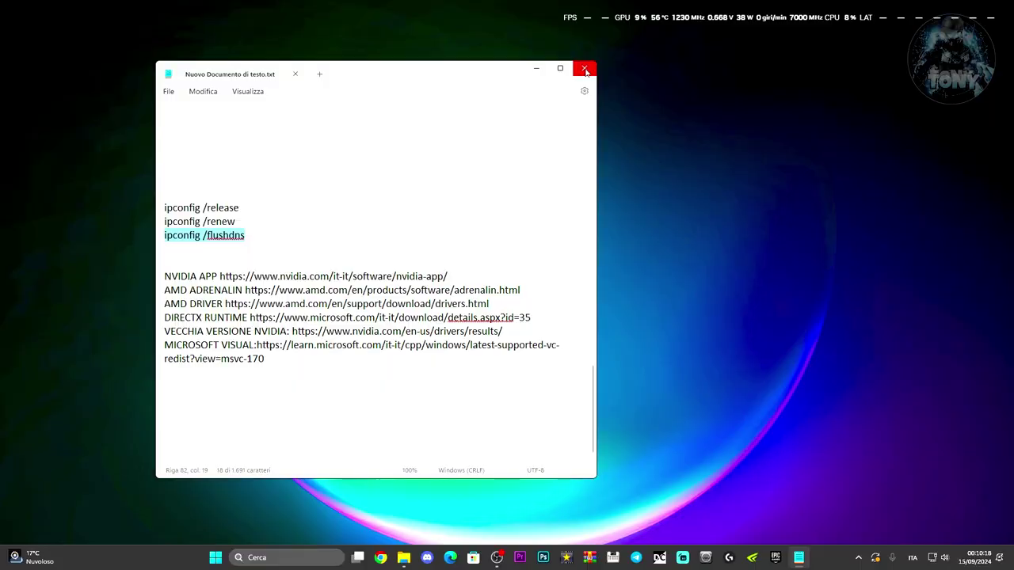
left_click(584, 66)
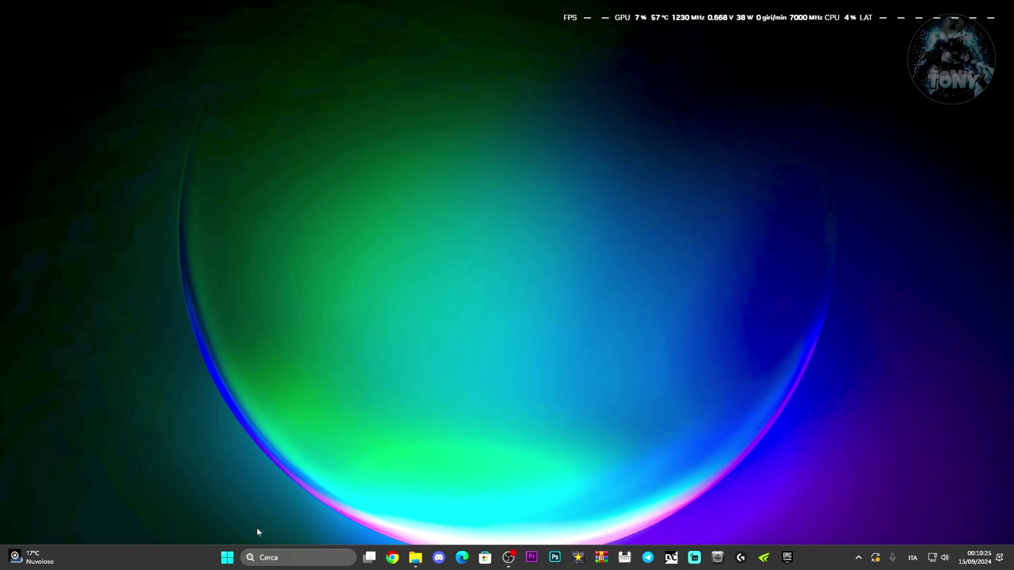
- Open Device Manager and select the TP-Link Wireless N PCI Express Adapter among the network adapters
right_click(226, 557)
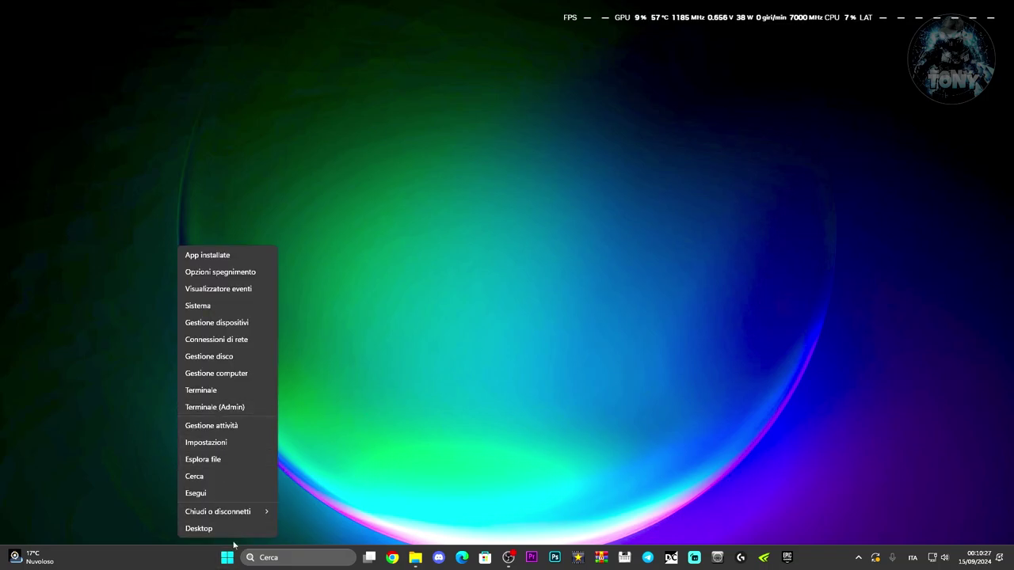
left_click(214, 326)
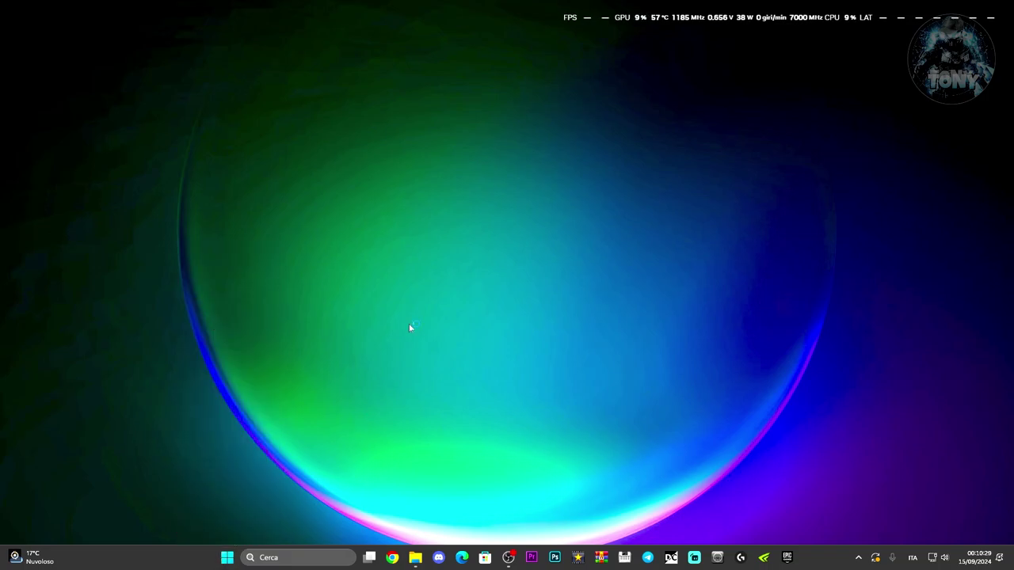
left_click_drag(234, 35, 466, 64)
scroll(410, 227, "down", 3)
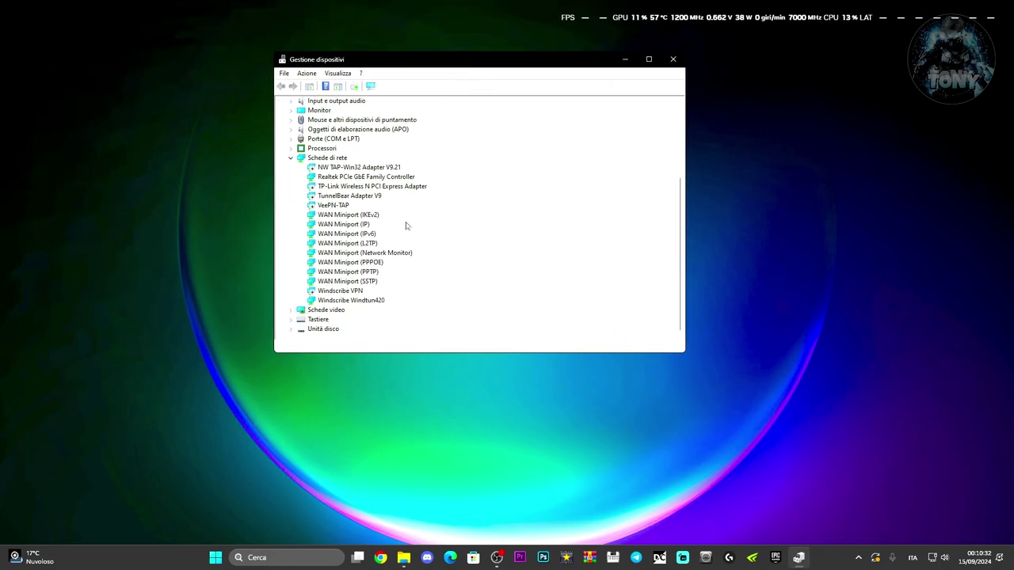
left_click(339, 178)
left_click(341, 187)
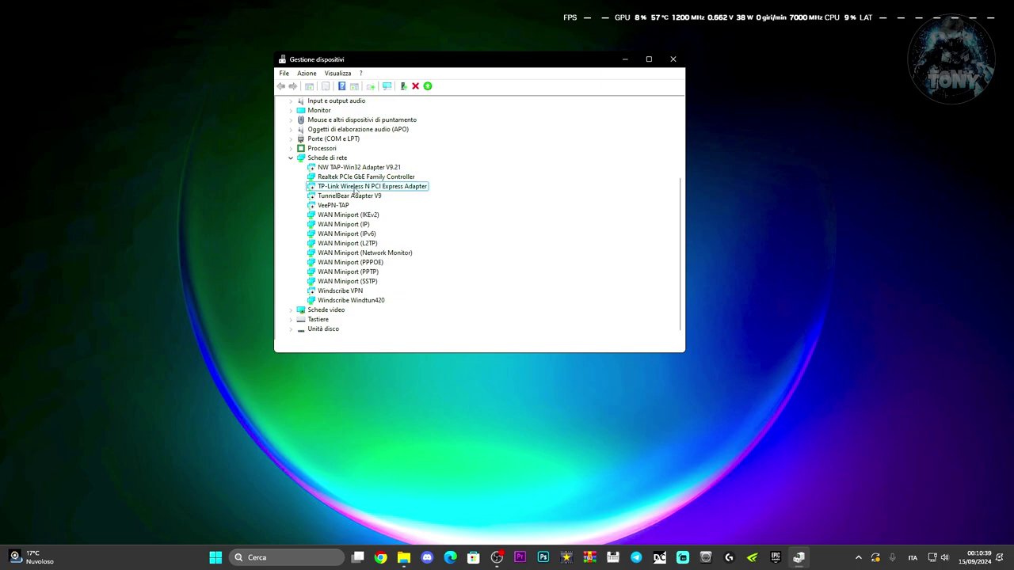
- Browse the computer's available compatible drivers for the Realtek PCIe GbE Family Controller and select Controller Ethernet Realtek(R) PCI(e)
left_click(339, 179)
right_click(338, 180)
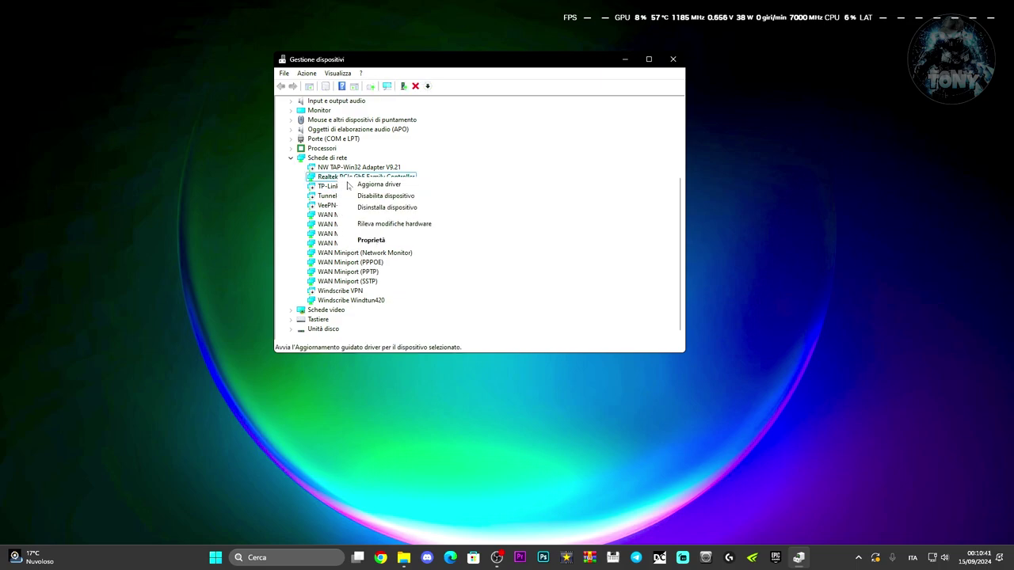
left_click(367, 188)
left_click(392, 234)
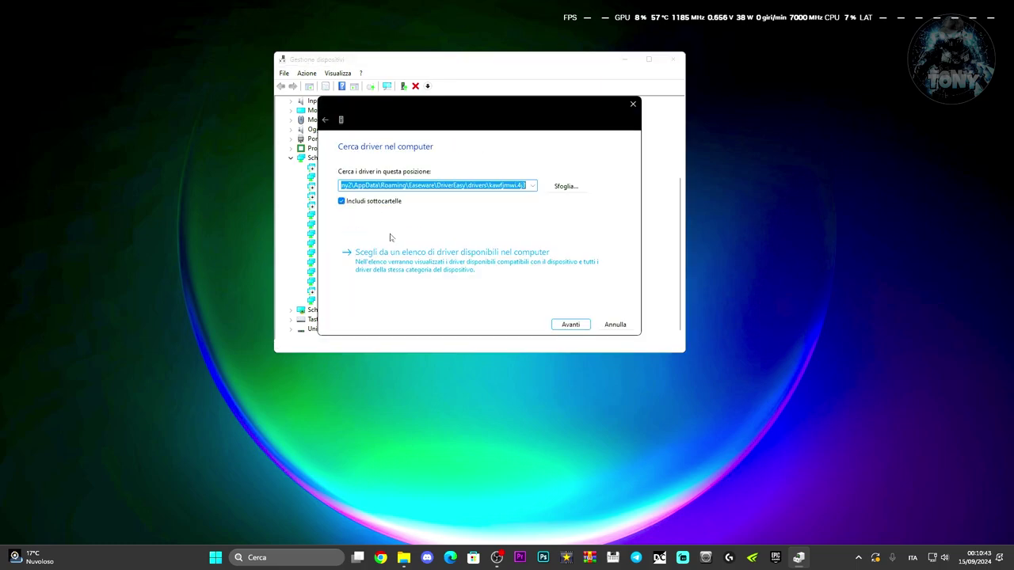
left_click(397, 260)
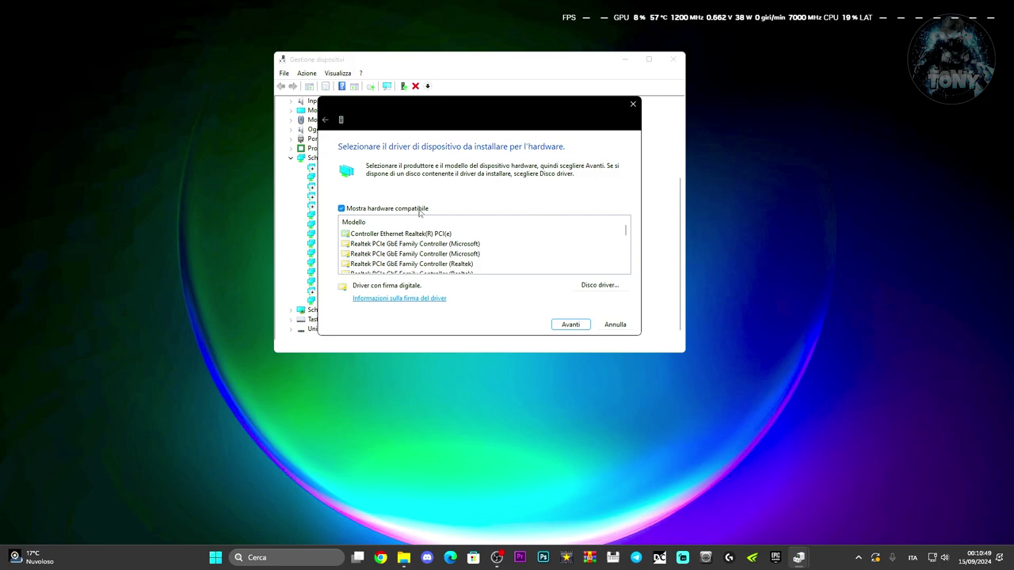
left_click(414, 235)
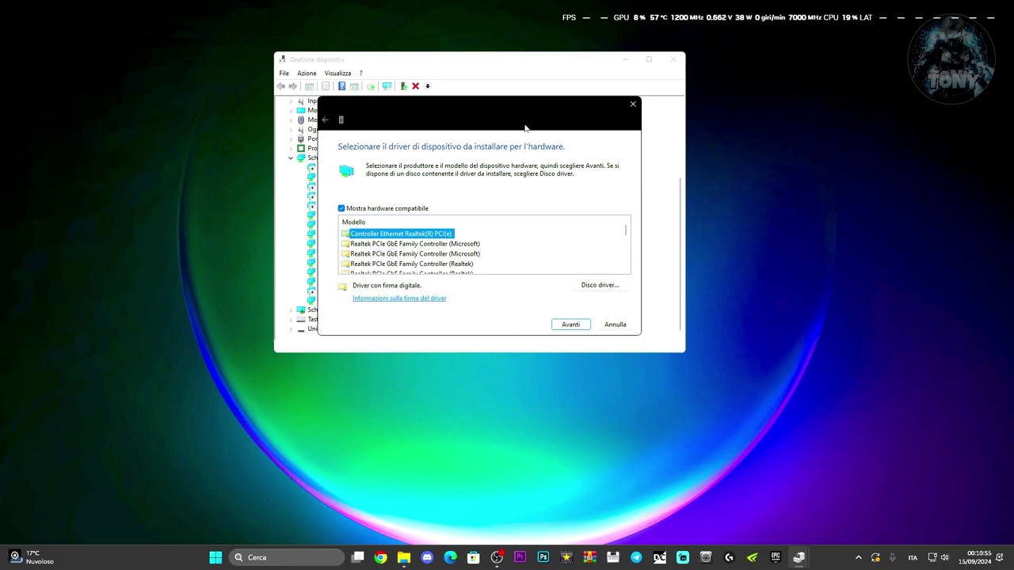
- Dismiss the driver update wizard without installing a driver and close Device Manager
left_click_drag(471, 103, 416, 118)
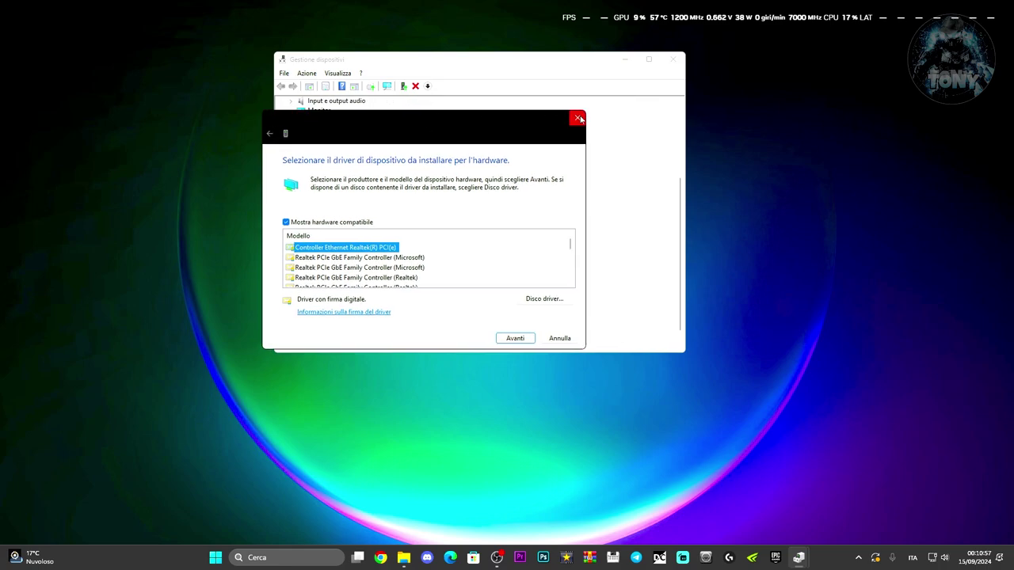
left_click(575, 118)
left_click(673, 59)
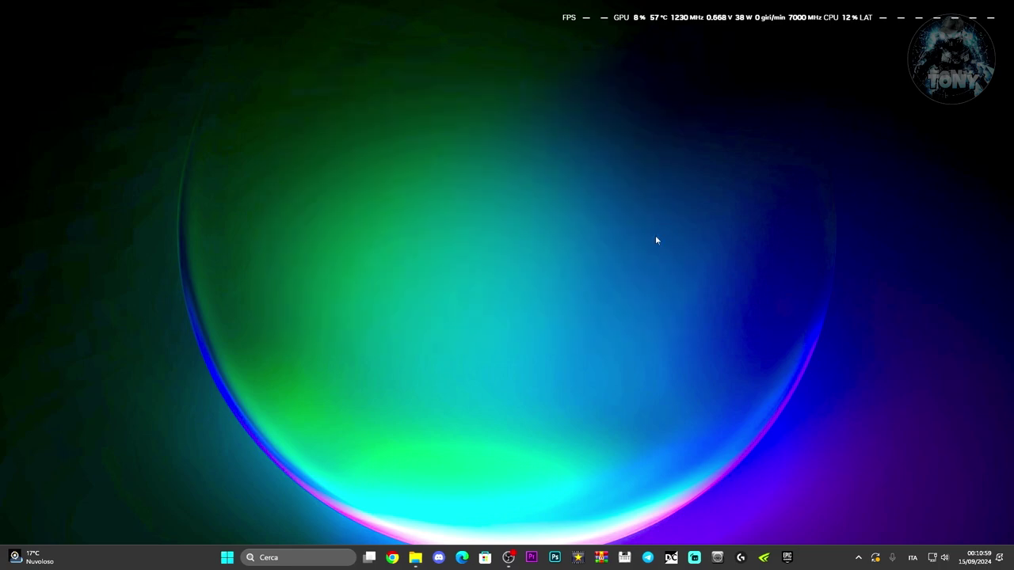
- Search Windows for the update check, review the Windows Update page for pending updates and close Settings
left_click(306, 558)
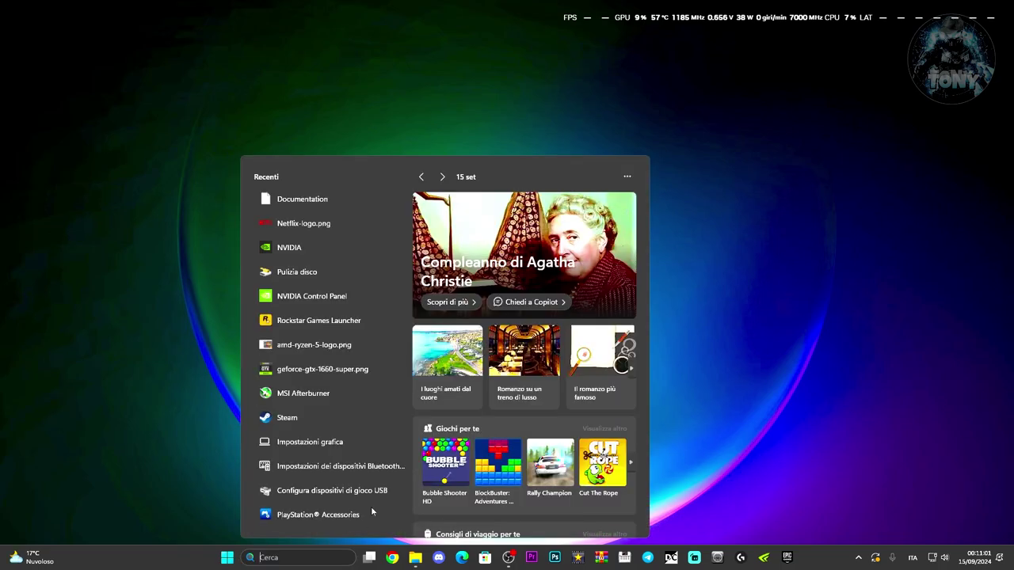
type("wind")
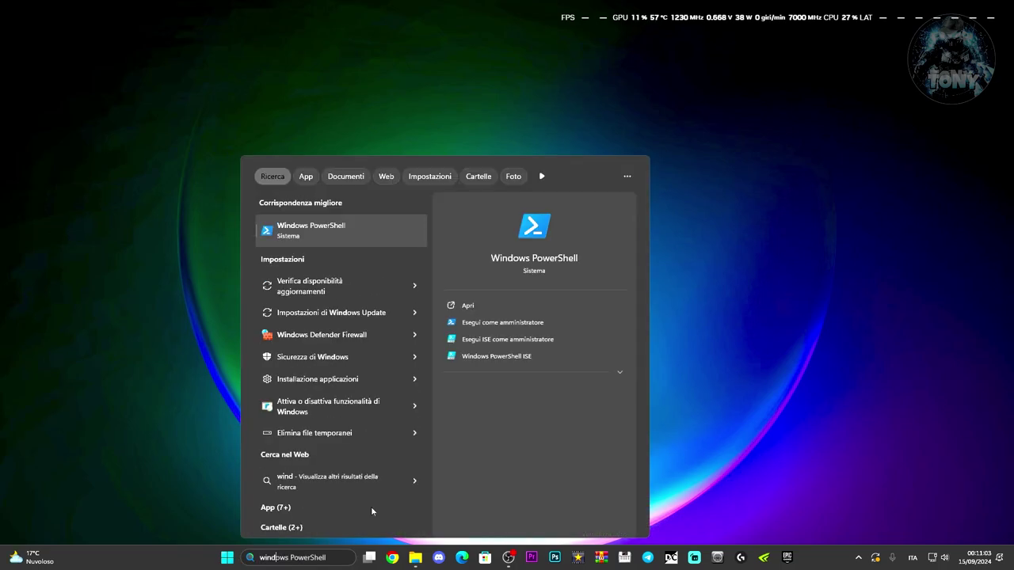
left_click(347, 291)
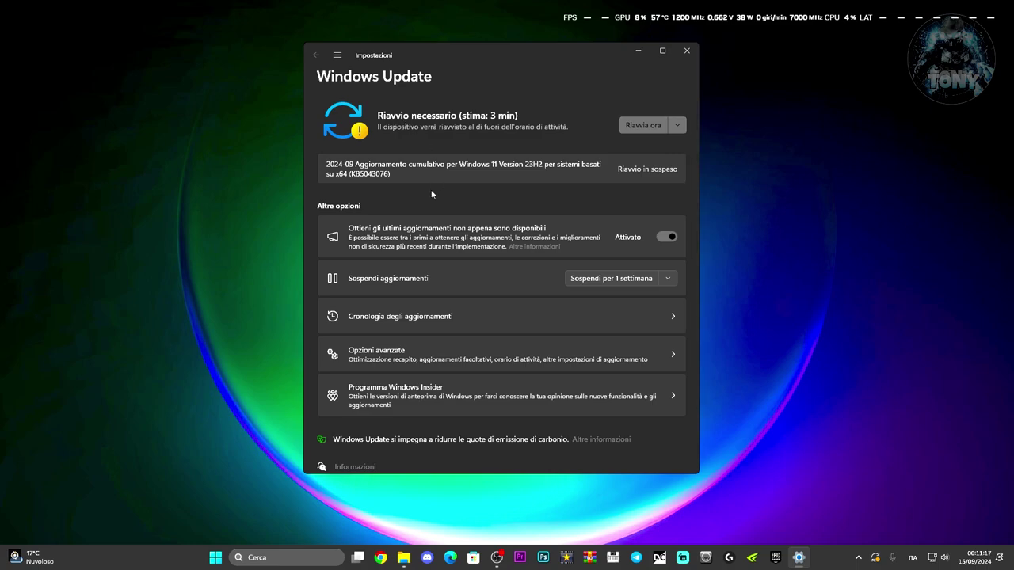
left_click(686, 52)
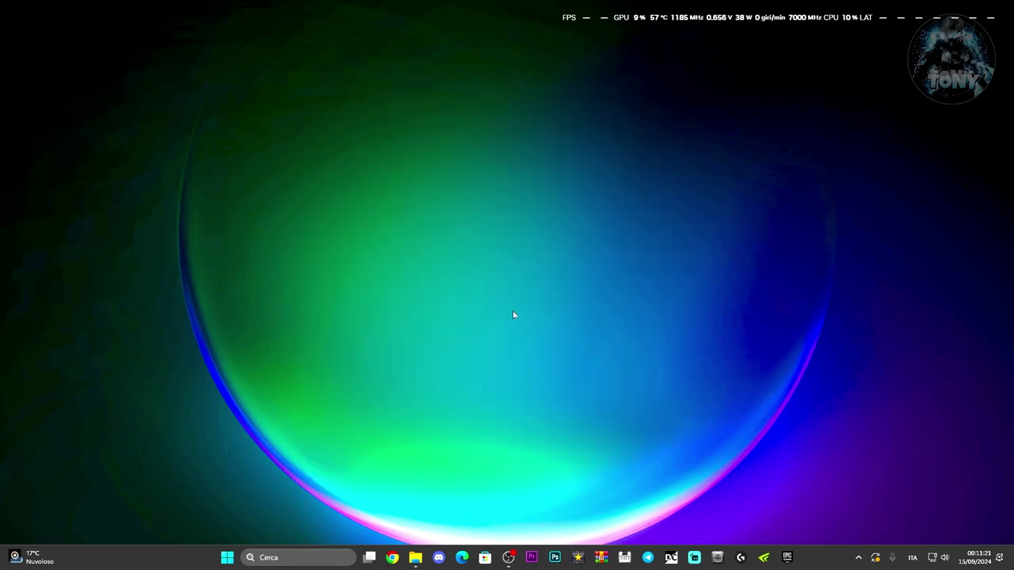